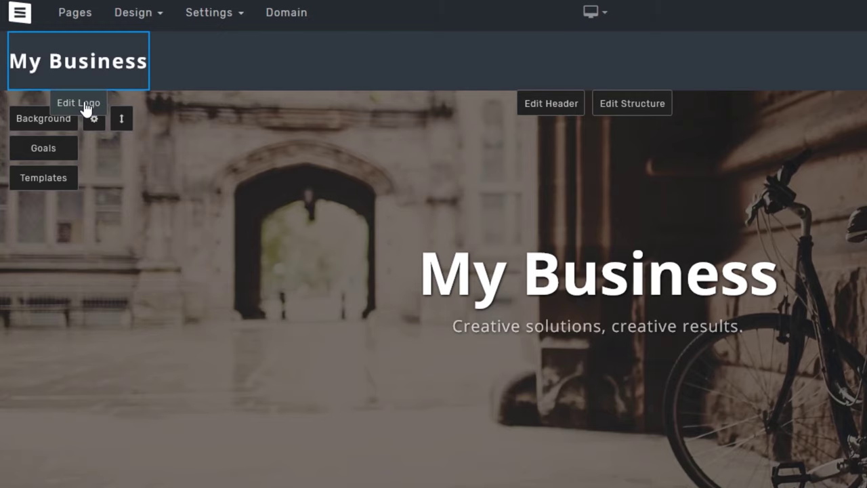
Replace the site name and logo text 'My Business' with 'Future spaces'.
{"action": "left_click", "coordinate": [79, 103]}
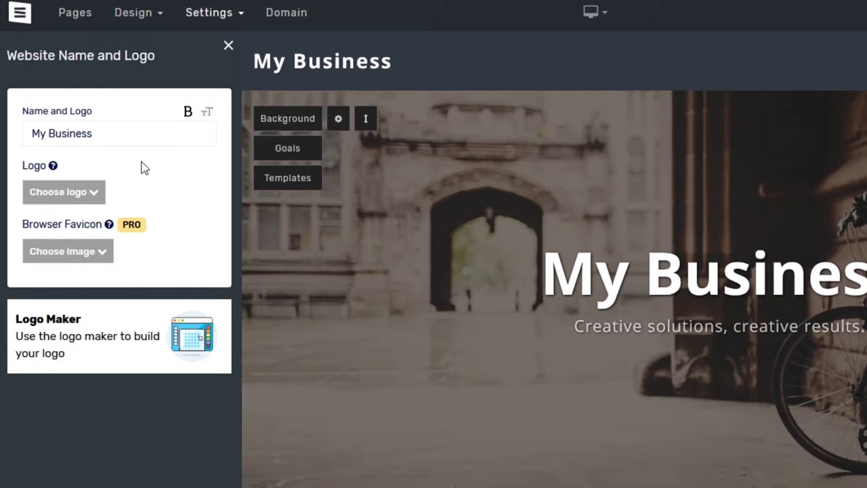
{"action": "left_click", "coordinate": [120, 133]}
{"action": "left_click_drag", "start_coordinate": [120, 134], "coordinate": [37, 134]}
{"action": "type", "text": "Future spaces"}
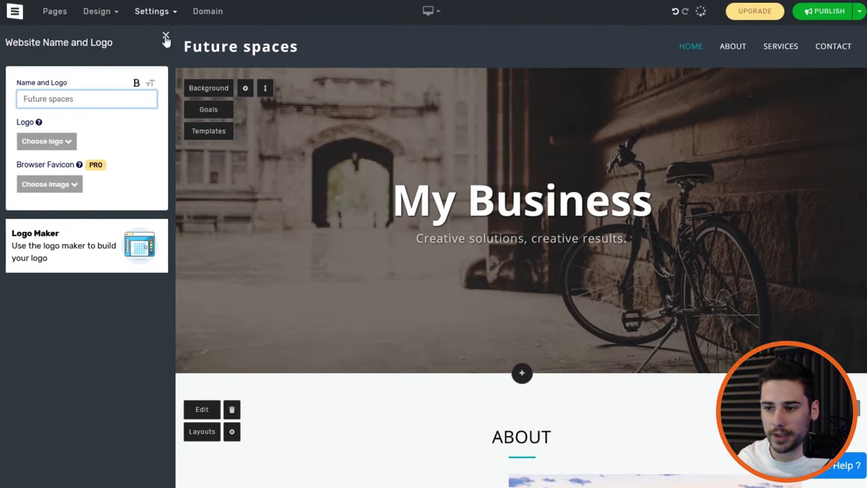
{"action": "left_click", "coordinate": [165, 37]}
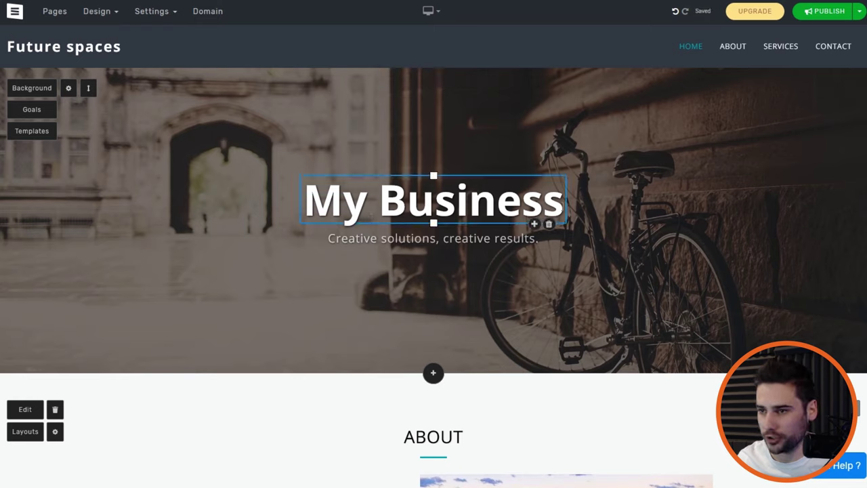
Change the hero heading from My Business to 'Rent your space'.
{"action": "left_click", "coordinate": [434, 206]}
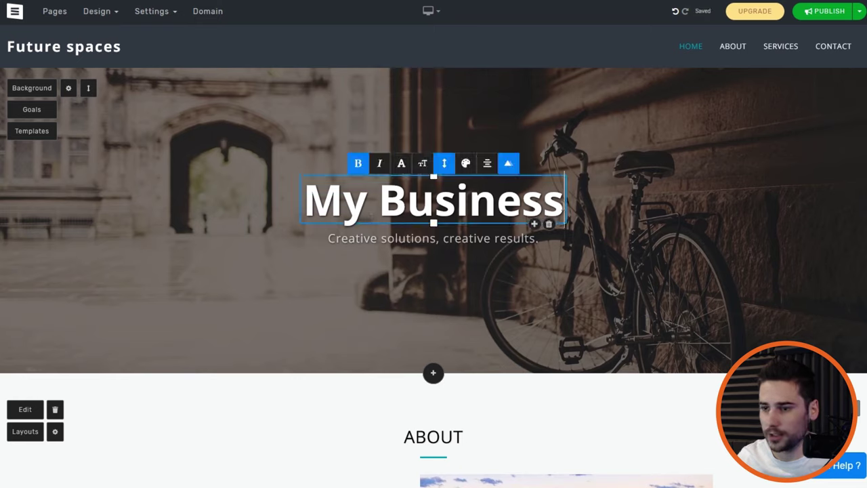
{"action": "left_click_drag", "start_coordinate": [564, 203], "coordinate": [302, 203]}
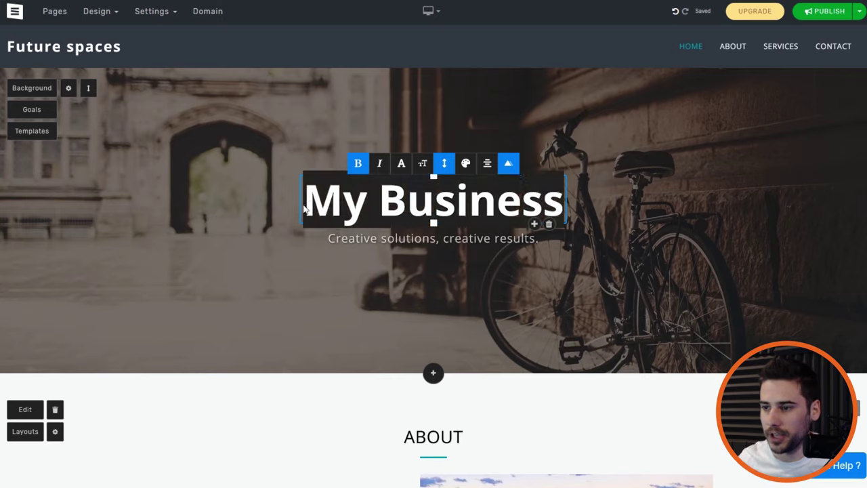
{"action": "type", "text": "Rent your space"}
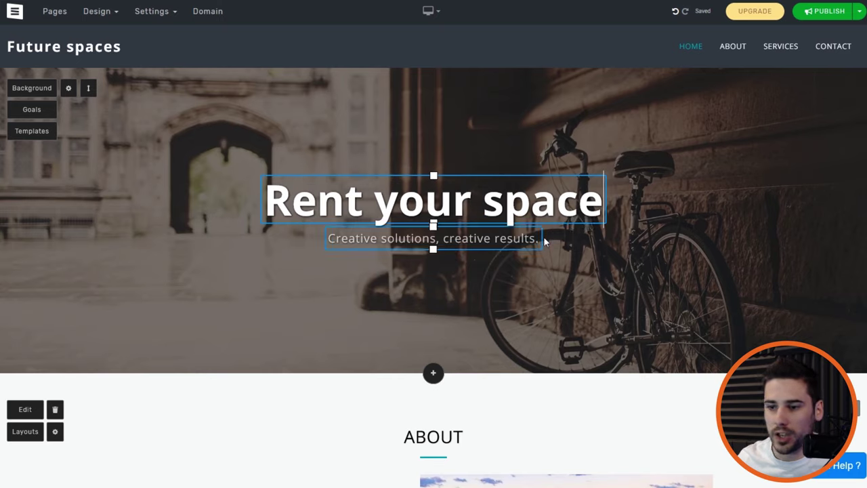
Set the hero subtitle to 'A Monthly Fee Without a Long-term Commitment'.
{"action": "left_click", "coordinate": [538, 239]}
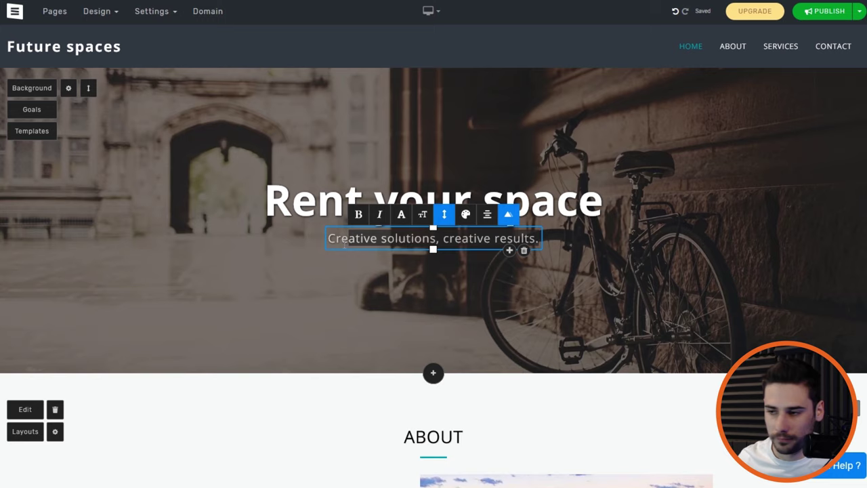
{"action": "left_click_drag", "start_coordinate": [539, 238], "coordinate": [327, 239]}
{"action": "type", "text": "A Monthly Fee Without a Long-term Commitment"}
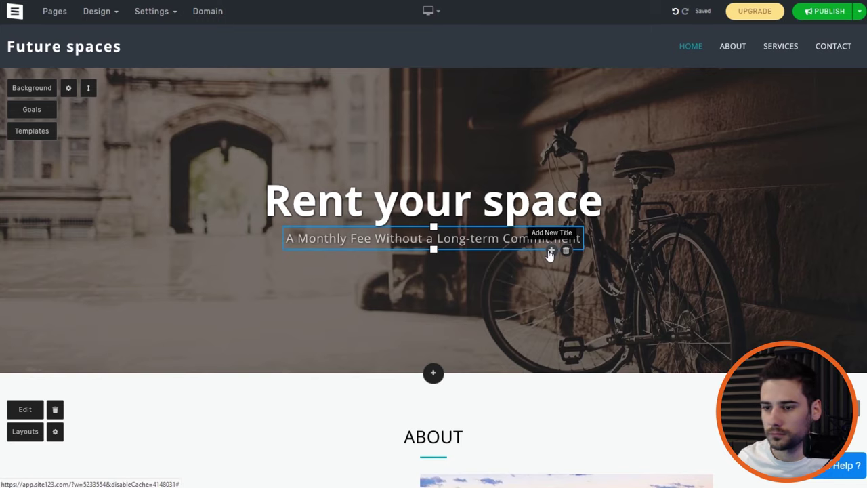
{"action": "left_click", "coordinate": [589, 206]}
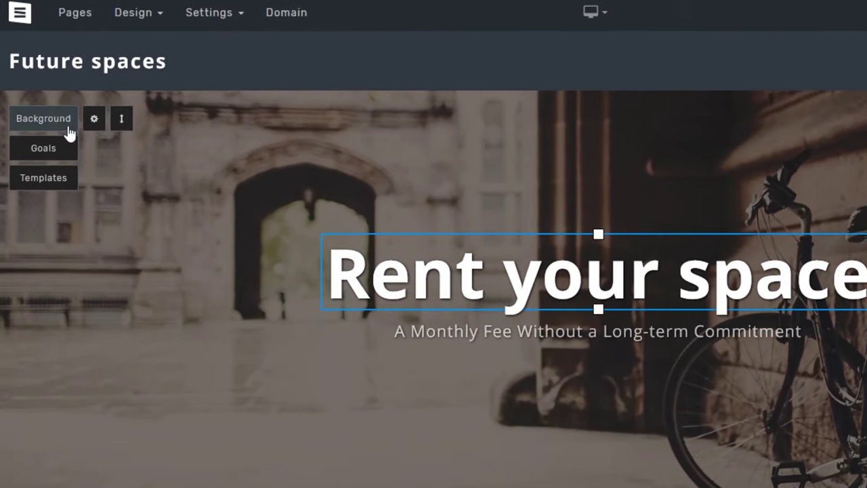
Search background images for office and set the open-plan office photo as hero background.
{"action": "left_click", "coordinate": [41, 111]}
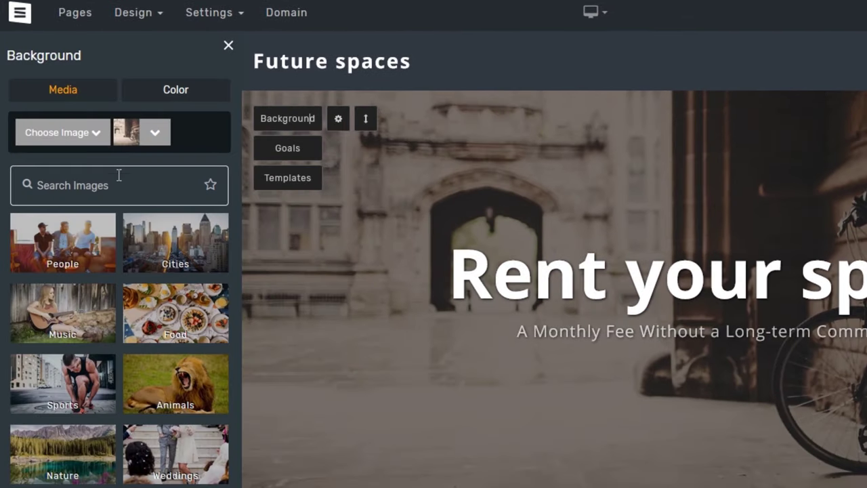
{"action": "type", "text": "office"}
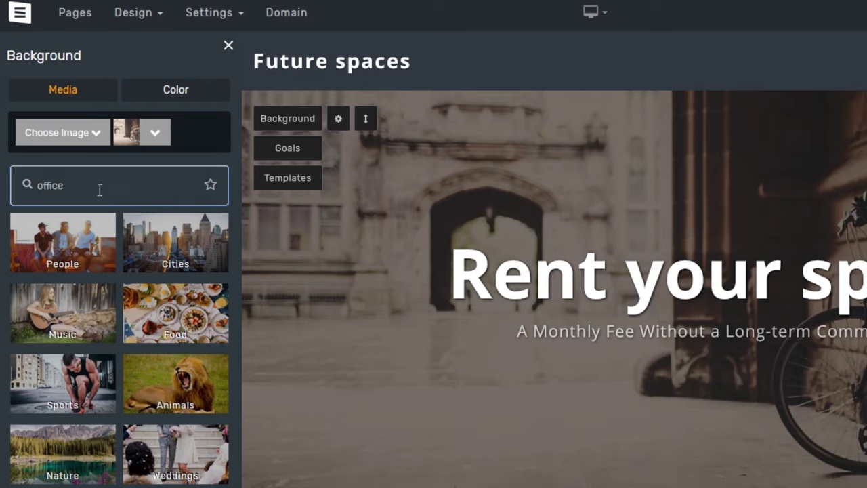
{"action": "key", "text": "Return"}
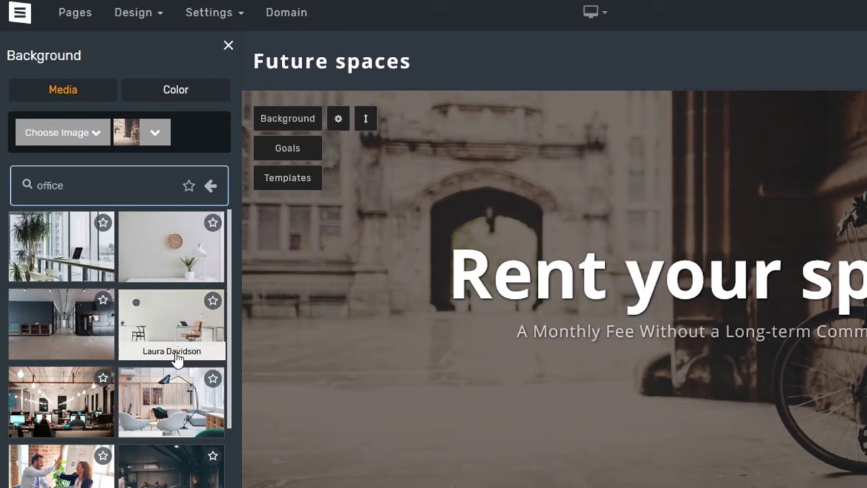
{"action": "left_click", "coordinate": [49, 401]}
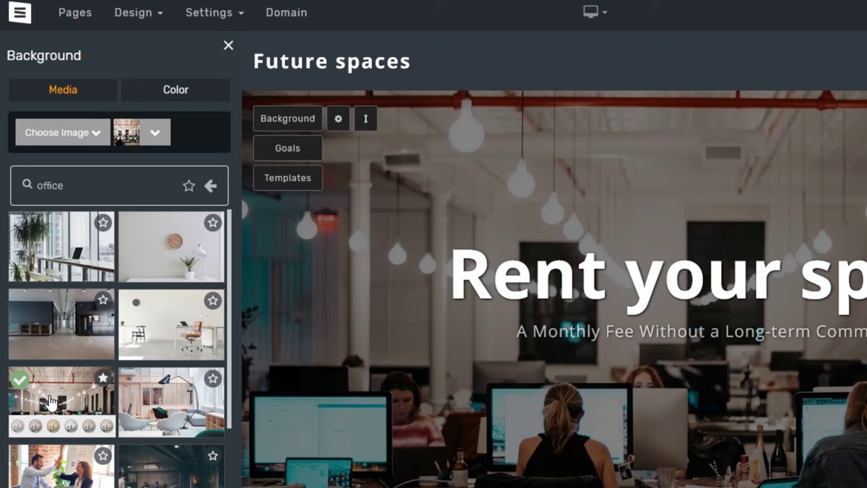
{"action": "left_click", "coordinate": [188, 94]}
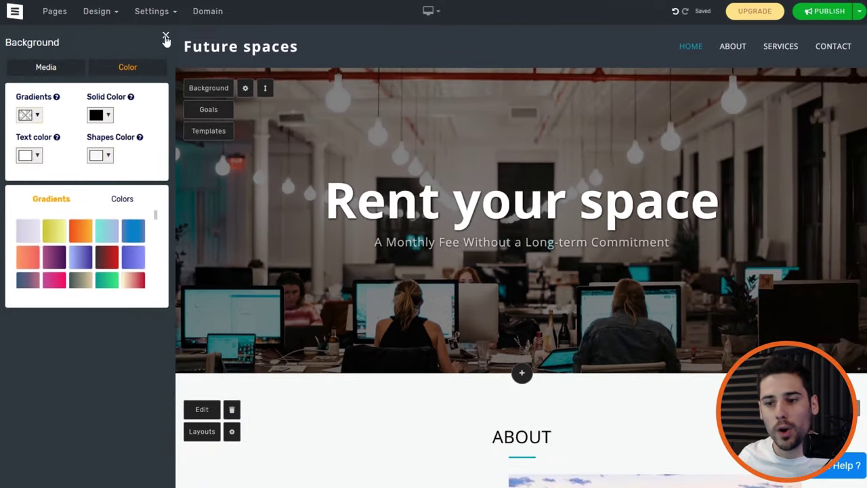
{"action": "left_click", "coordinate": [166, 34]}
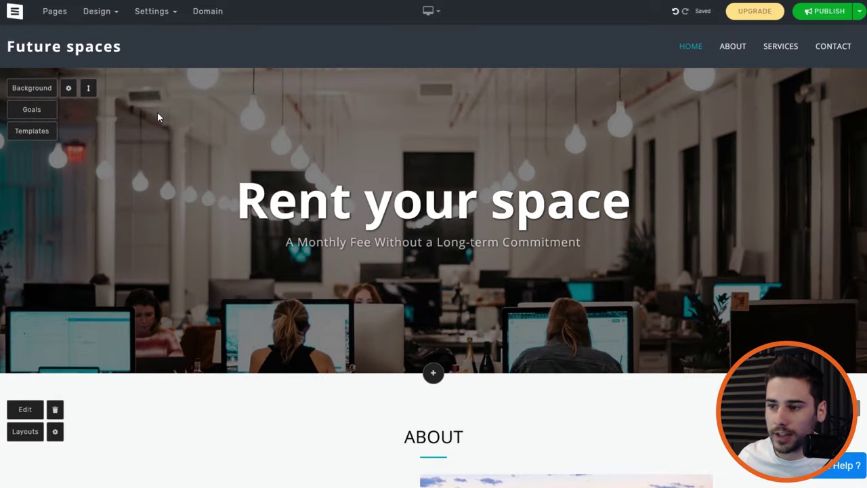
{"action": "mouse_move", "coordinate": [273, 52]}
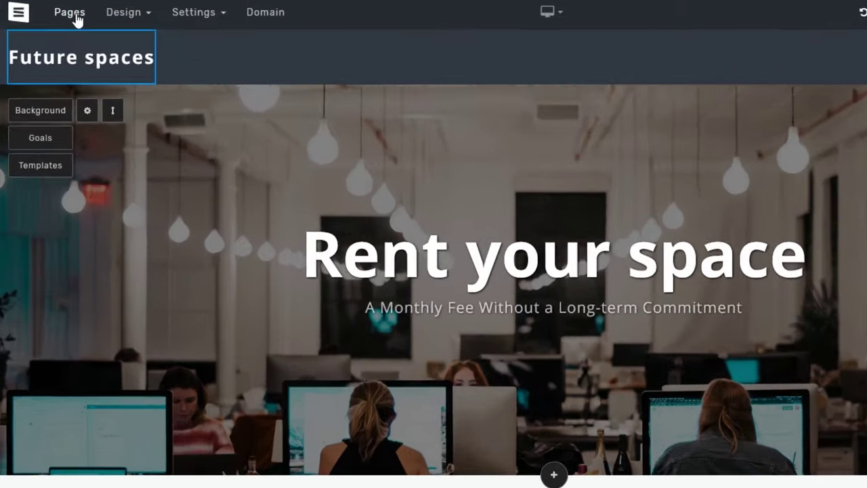
Add a Team page from a team template, move it above Services, and open its members.
{"action": "left_click", "coordinate": [59, 12]}
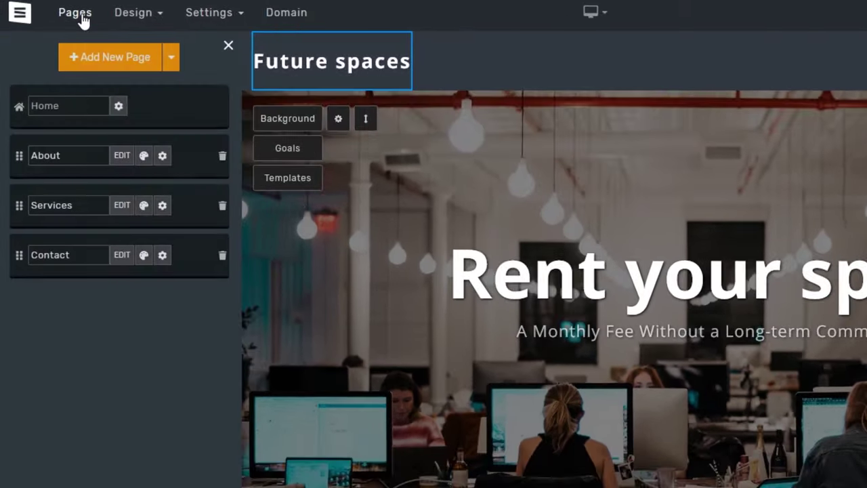
{"action": "left_click", "coordinate": [108, 58]}
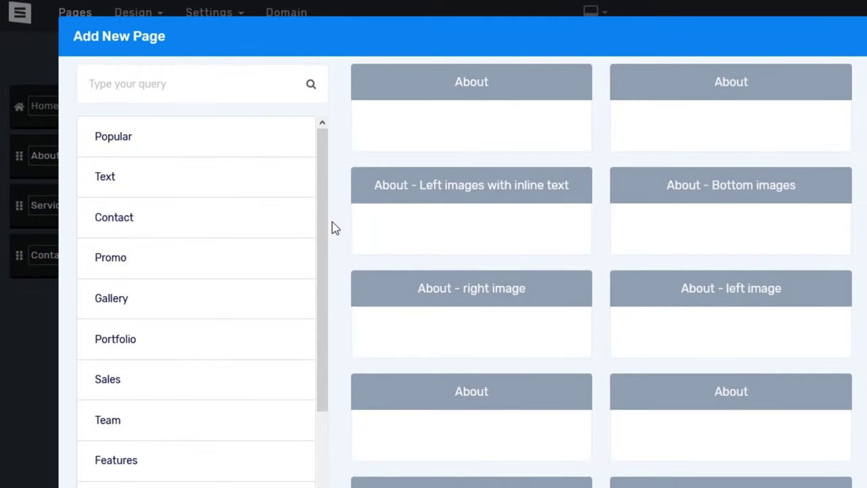
{"action": "scroll", "coordinate": [327, 271], "scroll_direction": "down", "scroll_amount": 1}
{"action": "scroll", "coordinate": [328, 280], "scroll_direction": "down", "scroll_amount": 3}
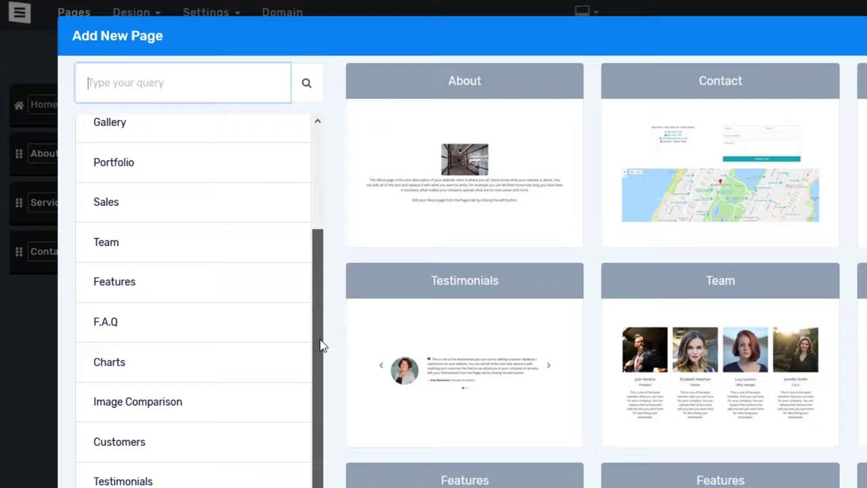
{"action": "left_click", "coordinate": [152, 197]}
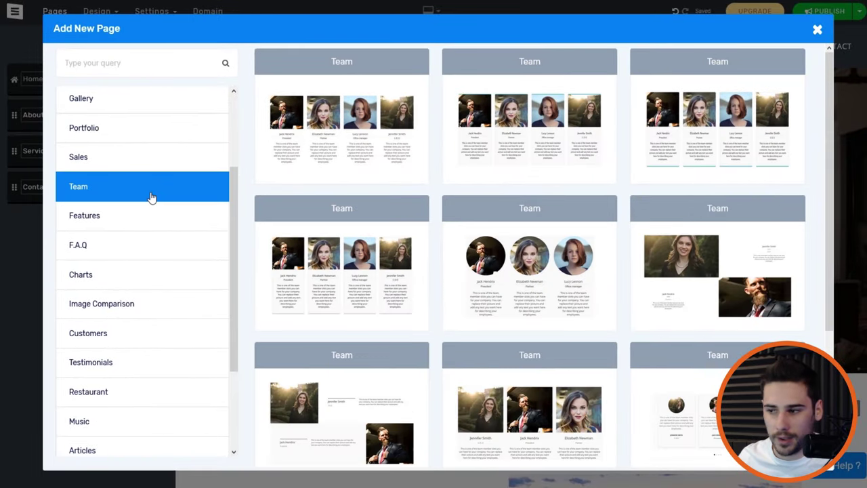
{"action": "left_click", "coordinate": [312, 161]}
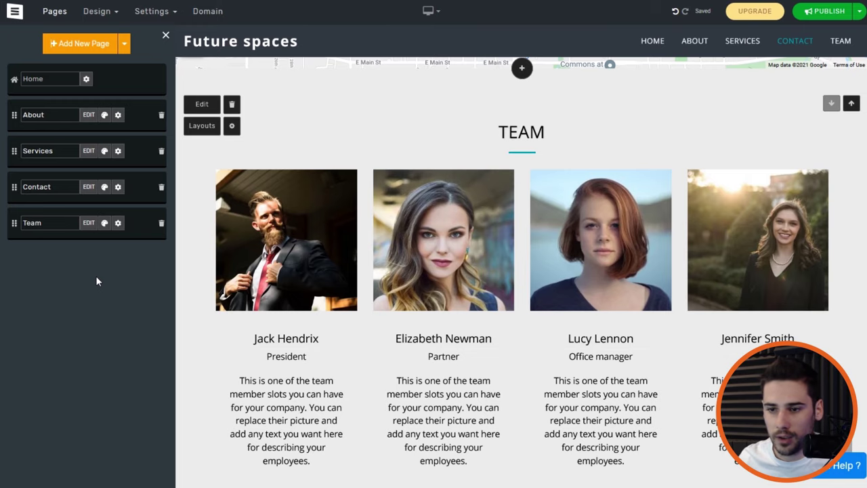
{"action": "left_click_drag", "start_coordinate": [14, 222], "coordinate": [15, 150]}
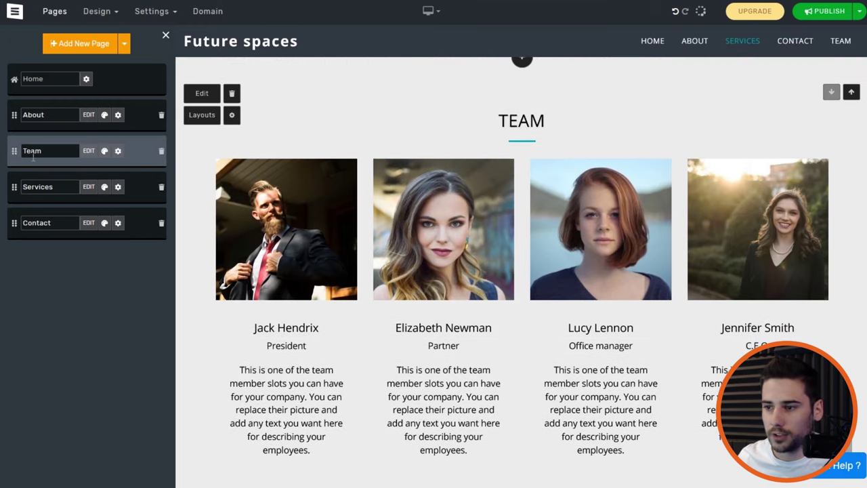
{"action": "left_click", "coordinate": [88, 150]}
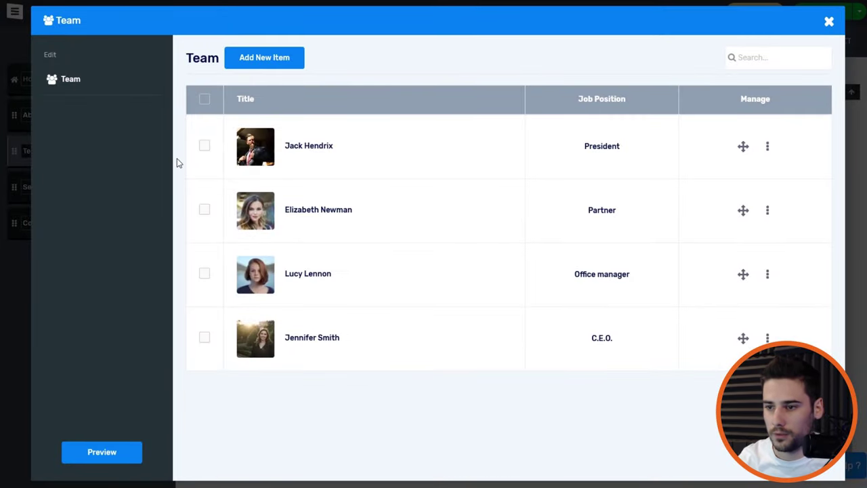
{"action": "left_click", "coordinate": [314, 152]}
{"action": "left_click", "coordinate": [218, 112]}
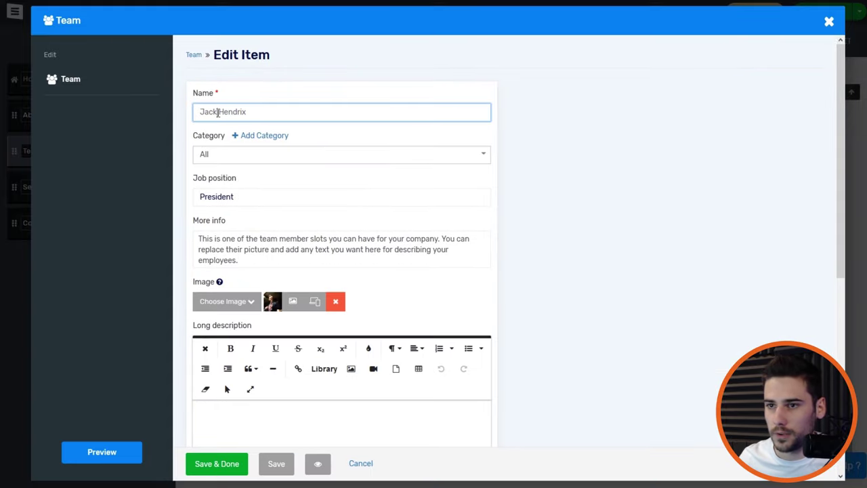
{"action": "key", "text": "BackSpace"}
{"action": "type", "text": "im"}
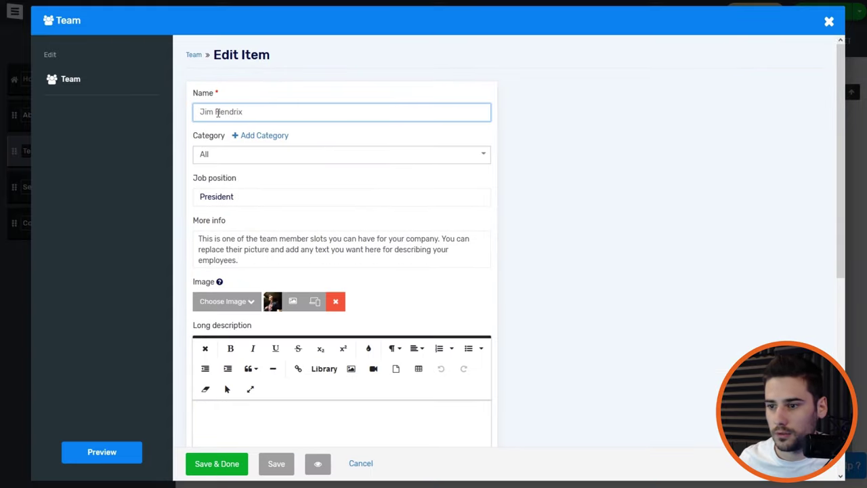
{"action": "left_click", "coordinate": [215, 462]}
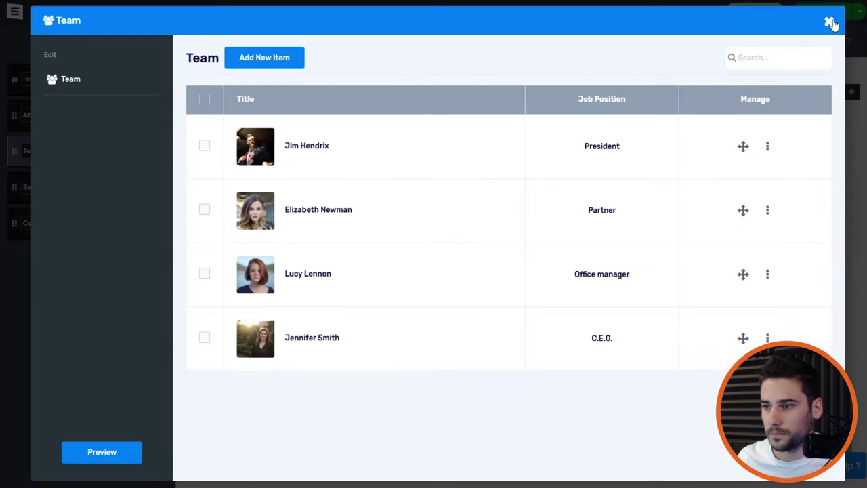
{"action": "left_click", "coordinate": [830, 22]}
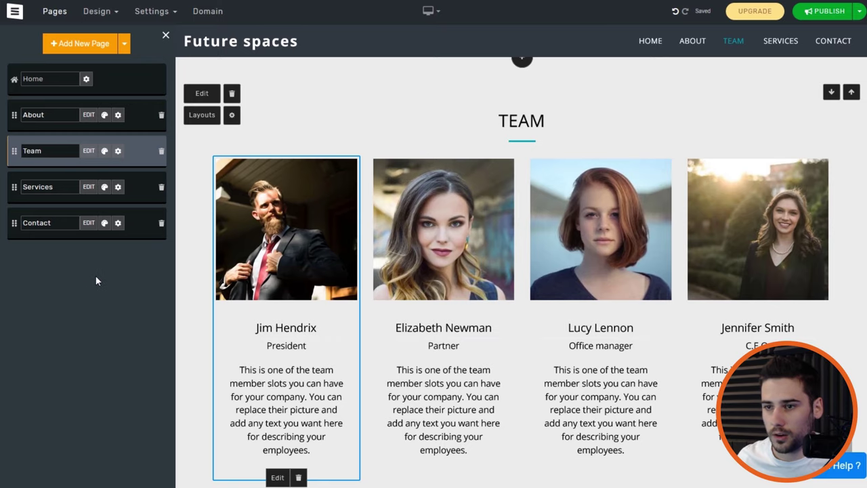
{"action": "left_click", "coordinate": [165, 35]}
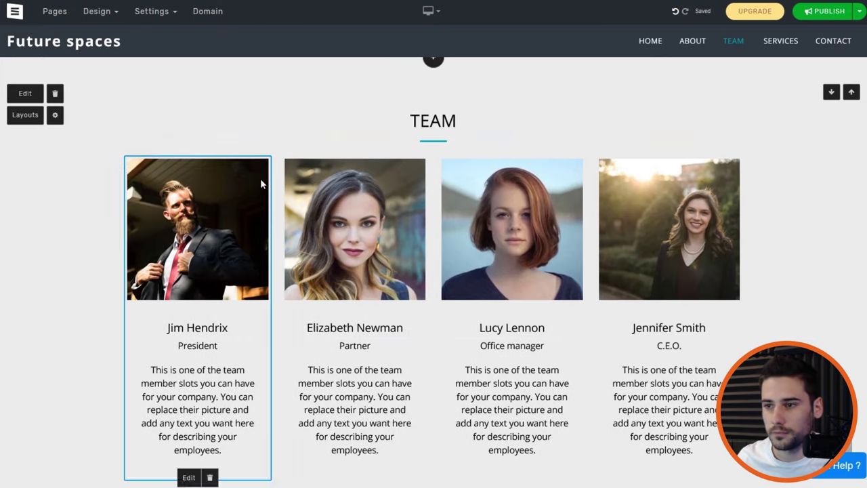
Apply the white-and-purple colour palette from Design > Colors.
{"action": "scroll", "coordinate": [262, 180], "scroll_direction": "up", "scroll_amount": 10}
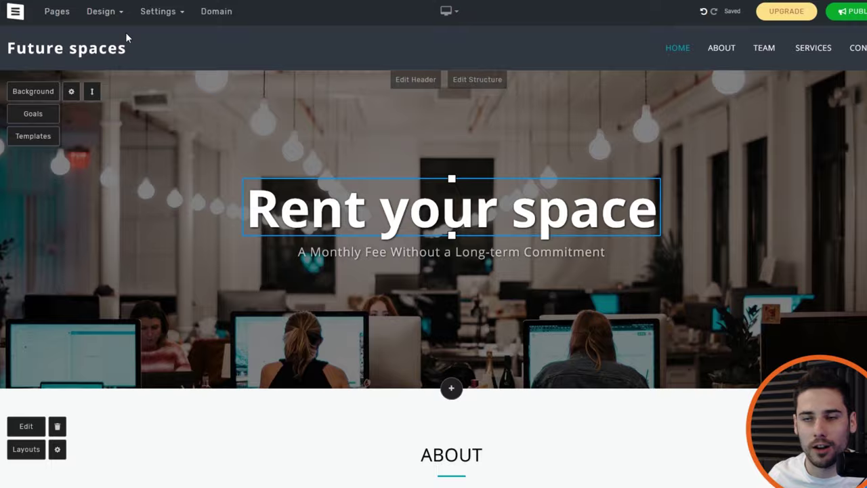
{"action": "left_click", "coordinate": [102, 12]}
{"action": "left_click", "coordinate": [149, 45]}
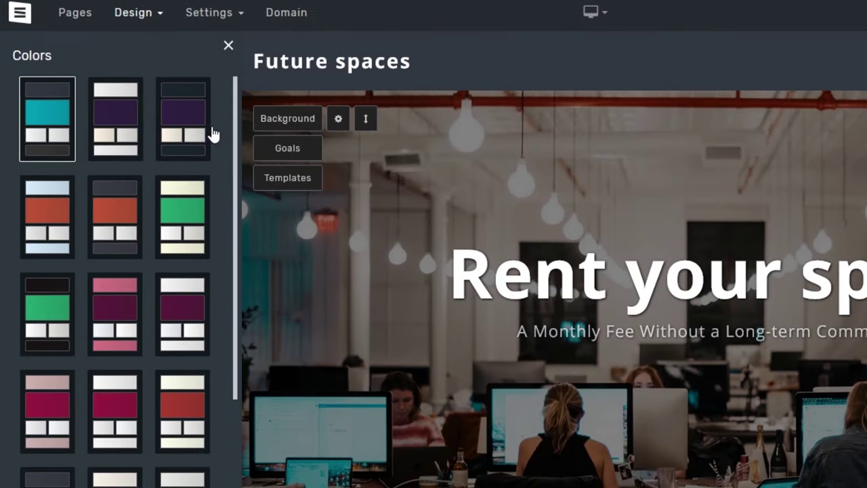
{"action": "left_click_drag", "start_coordinate": [236, 170], "coordinate": [238, 217]}
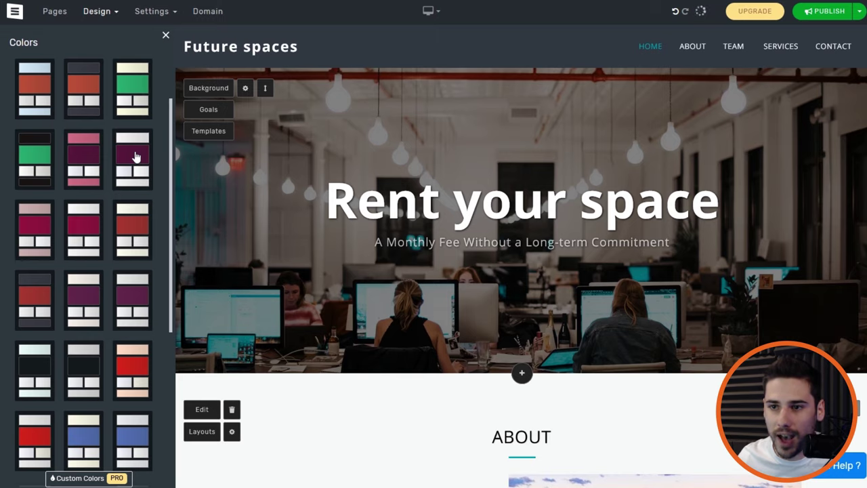
{"action": "left_click", "coordinate": [165, 36]}
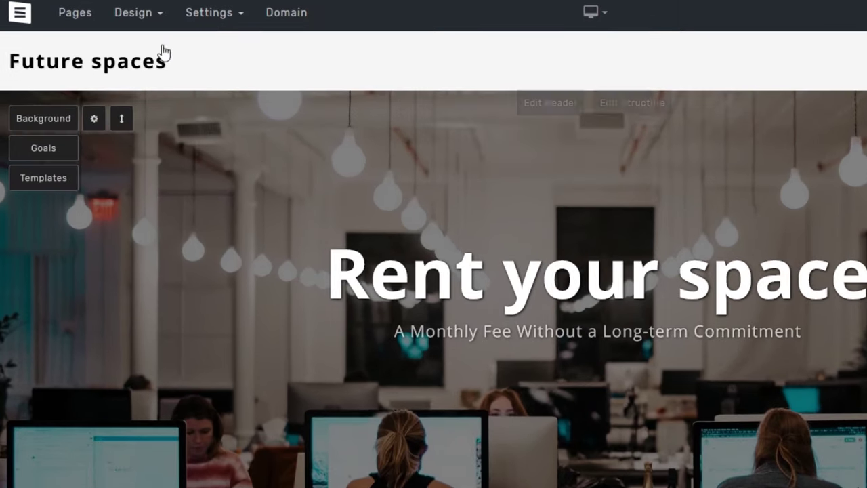
Turn on Show Phone Numbers and Show Email in the header design settings.
{"action": "left_click", "coordinate": [116, 11]}
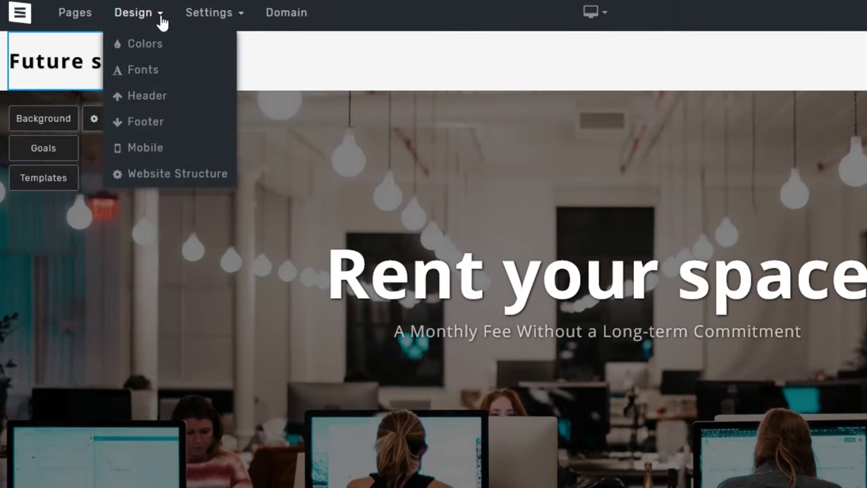
{"action": "left_click", "coordinate": [150, 96]}
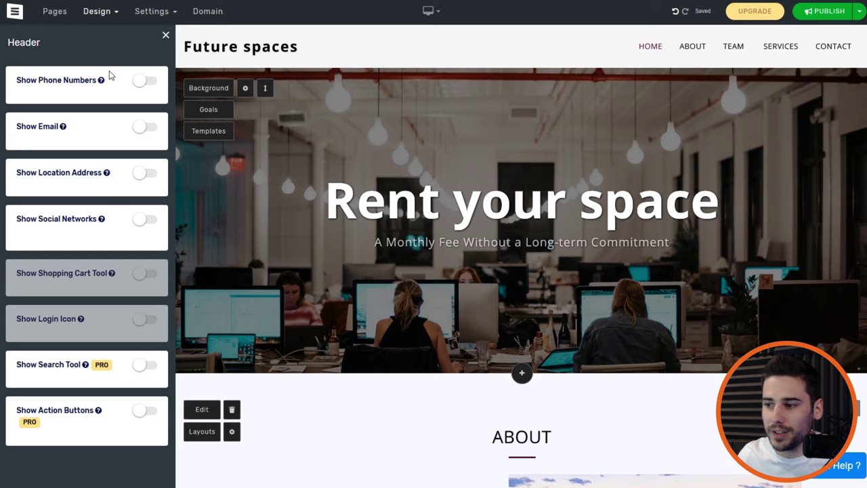
{"action": "left_click", "coordinate": [141, 82]}
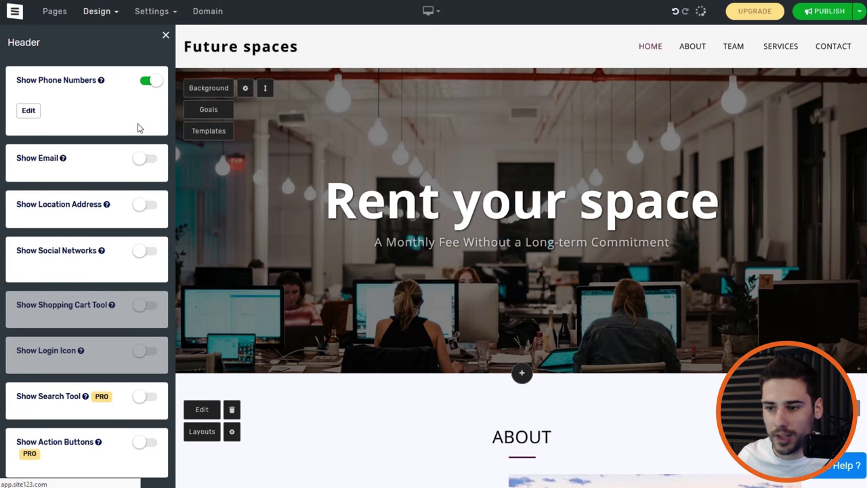
{"action": "left_click", "coordinate": [140, 158]}
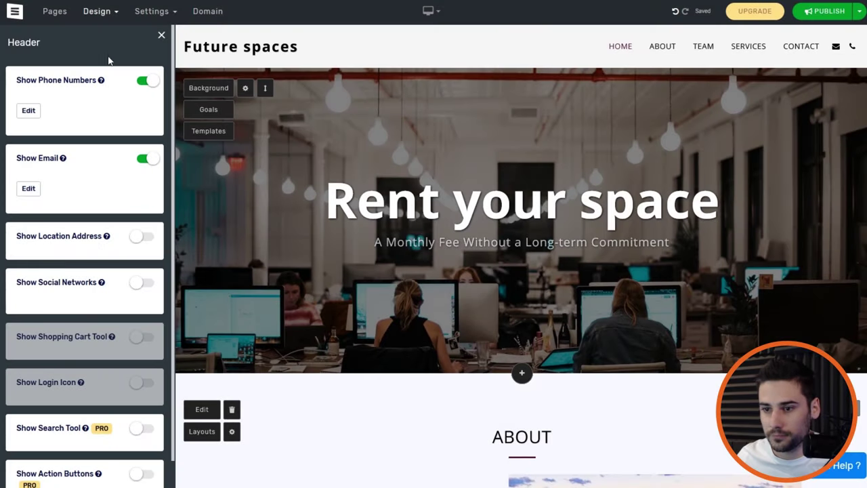
{"action": "left_click", "coordinate": [112, 14]}
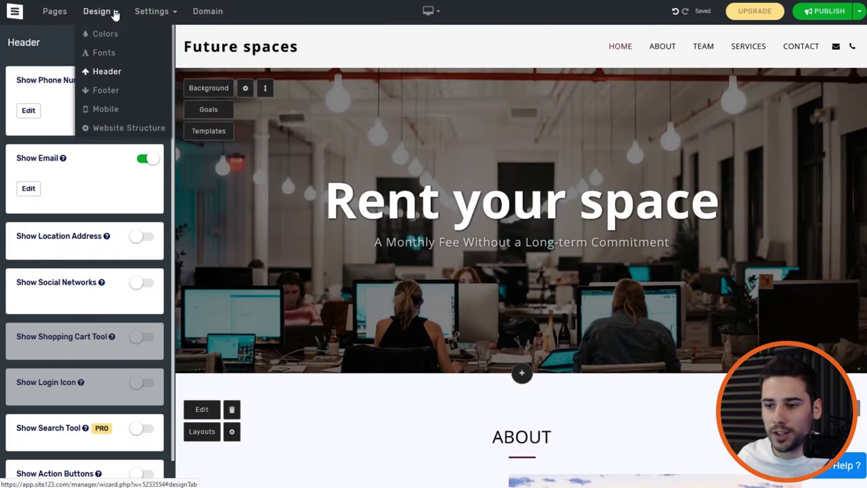
Enable the floating contact button and add a Phone option with the business phone number.
{"action": "left_click", "coordinate": [106, 92]}
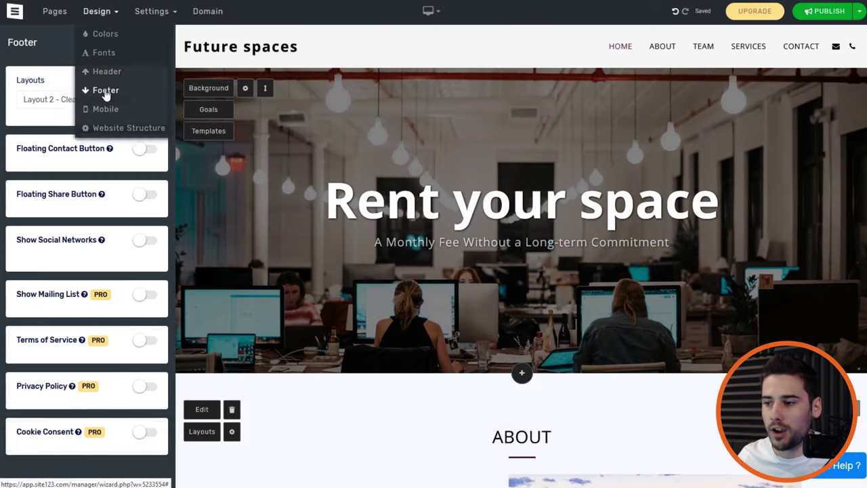
{"action": "left_click", "coordinate": [144, 150]}
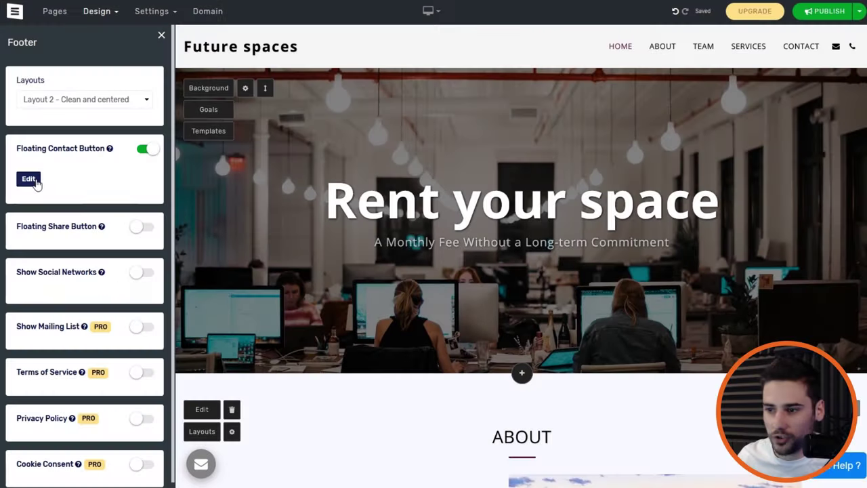
{"action": "left_click", "coordinate": [28, 179]}
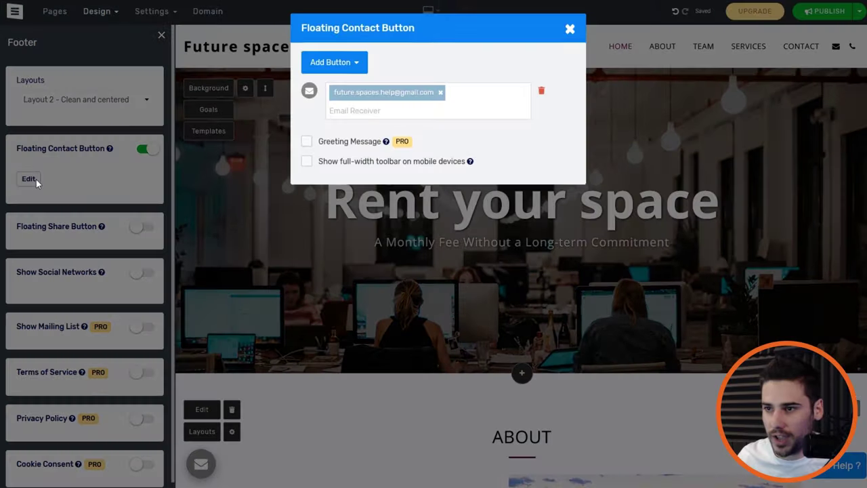
{"action": "left_click", "coordinate": [359, 65]}
{"action": "left_click", "coordinate": [339, 106]}
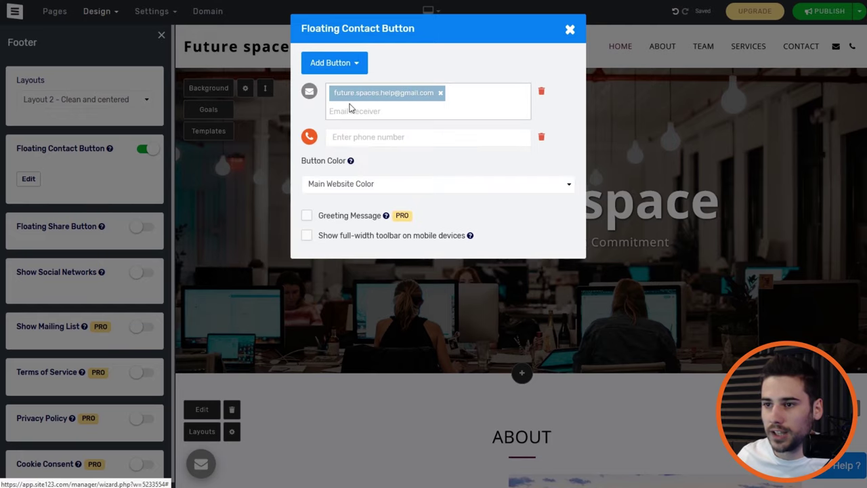
{"action": "left_click", "coordinate": [355, 137]}
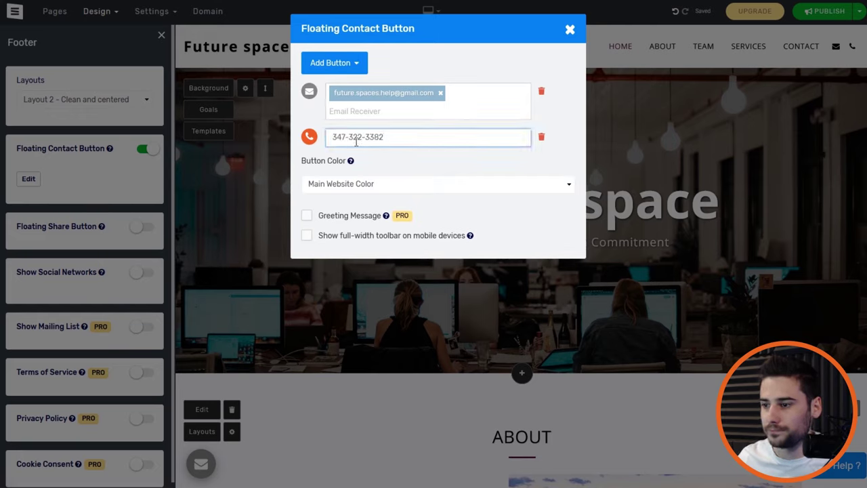
{"action": "left_click", "coordinate": [400, 155]}
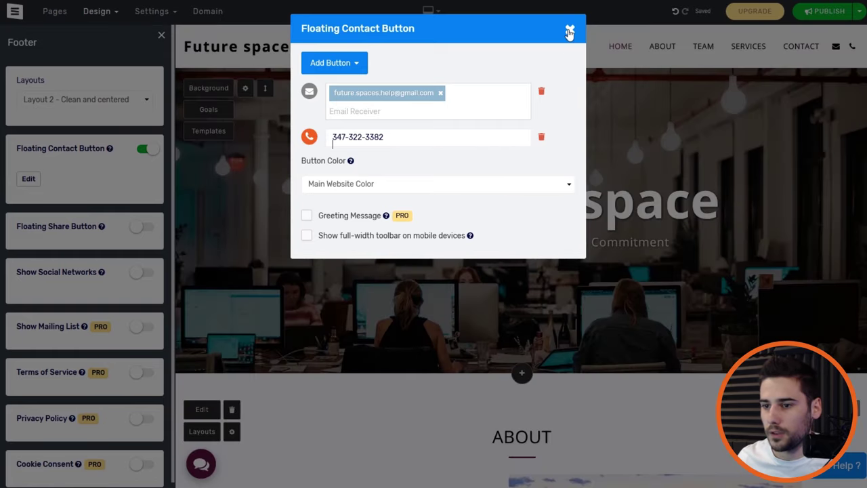
{"action": "left_click", "coordinate": [569, 29]}
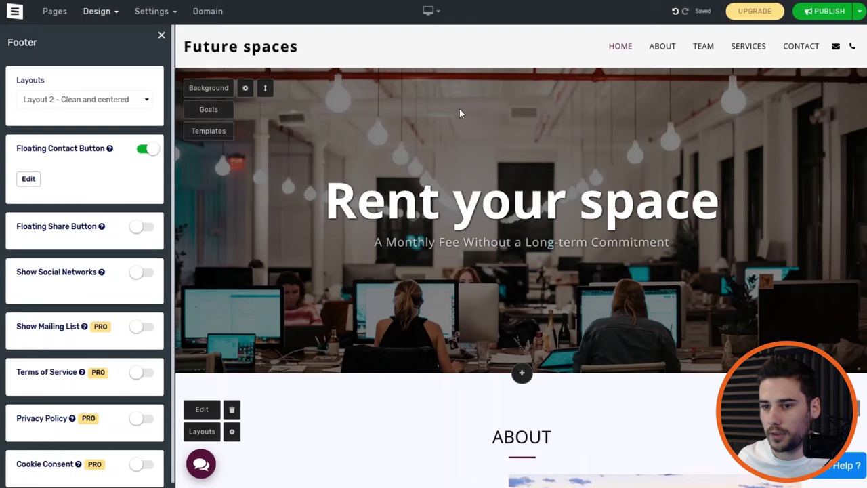
Close the footer settings, browse available domain names, then close the Domain panel.
{"action": "left_click", "coordinate": [161, 36]}
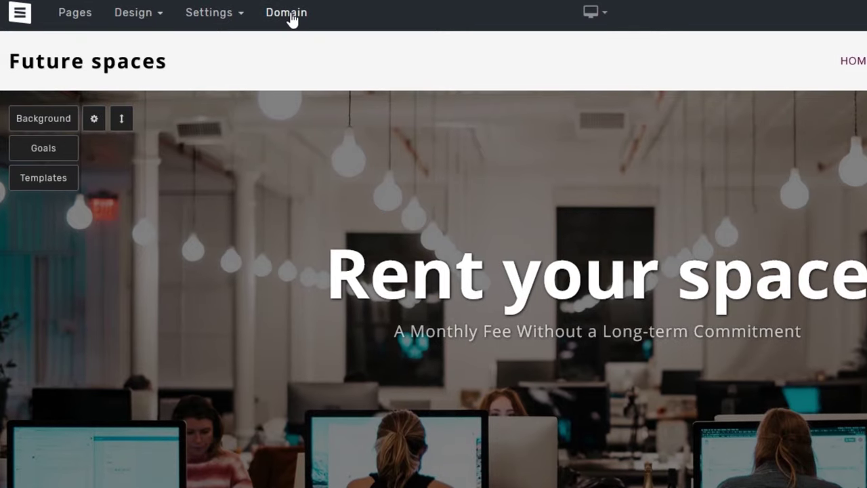
{"action": "left_click", "coordinate": [287, 14]}
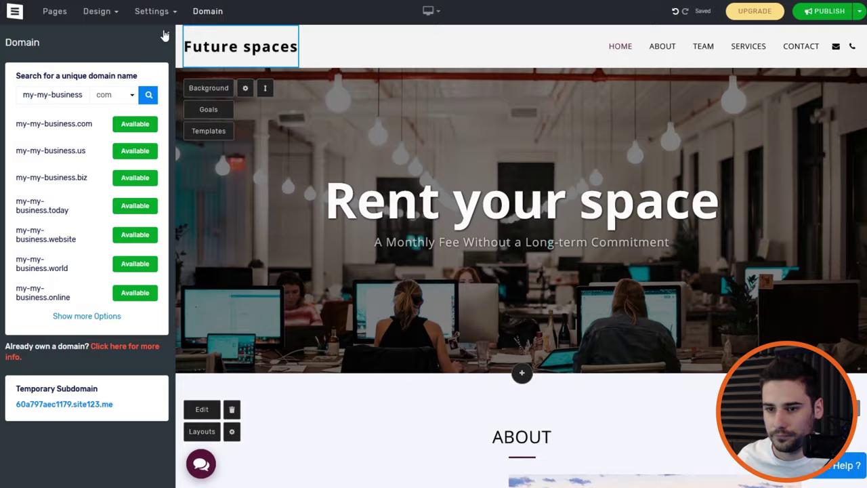
{"action": "left_click", "coordinate": [166, 35]}
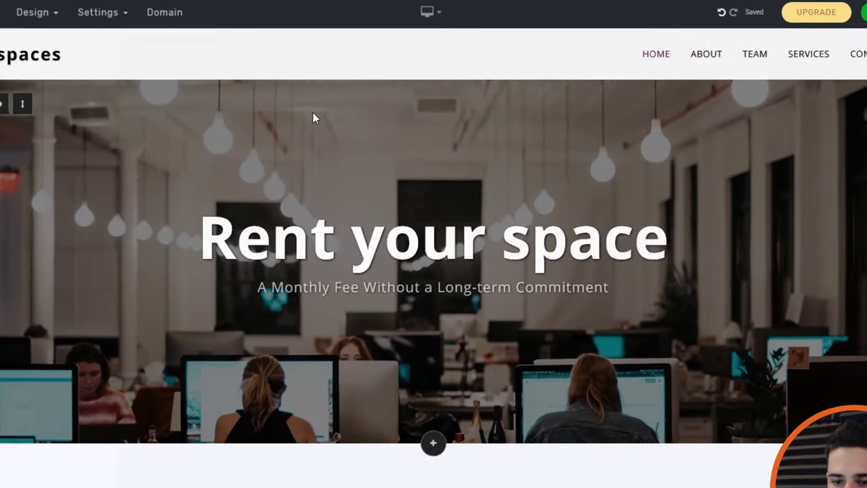
{"action": "left_click", "coordinate": [433, 12]}
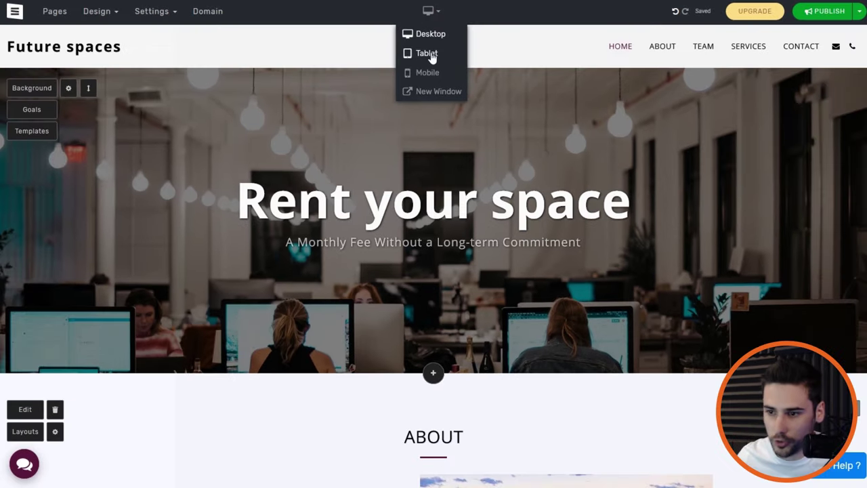
{"action": "left_click", "coordinate": [436, 64]}
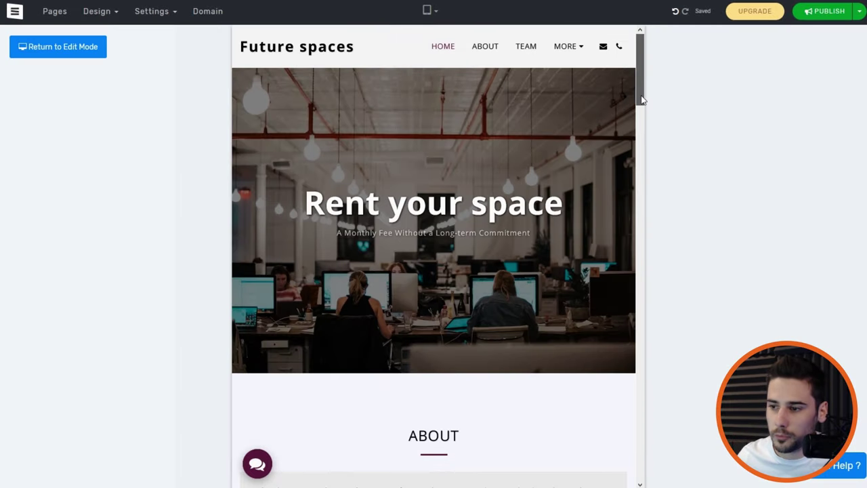
{"action": "scroll", "coordinate": [641, 100], "scroll_direction": "down", "scroll_amount": 3}
{"action": "left_click_drag", "start_coordinate": [641, 112], "coordinate": [652, 102]}
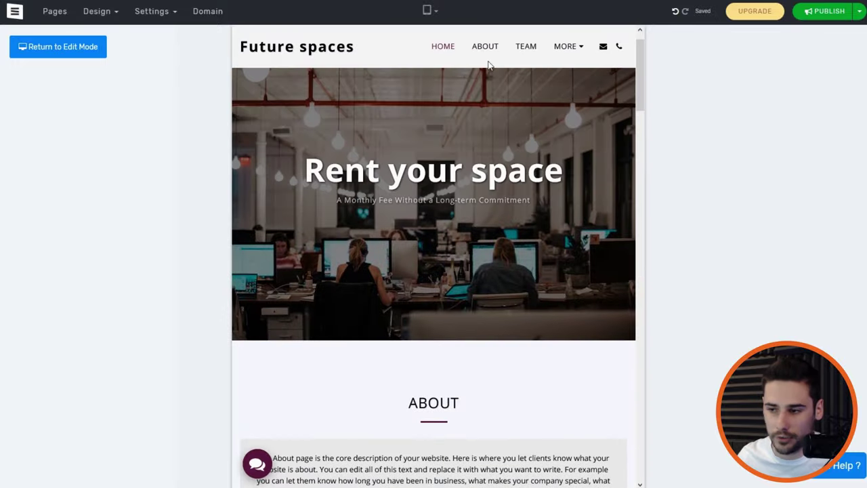
{"action": "left_click", "coordinate": [427, 11]}
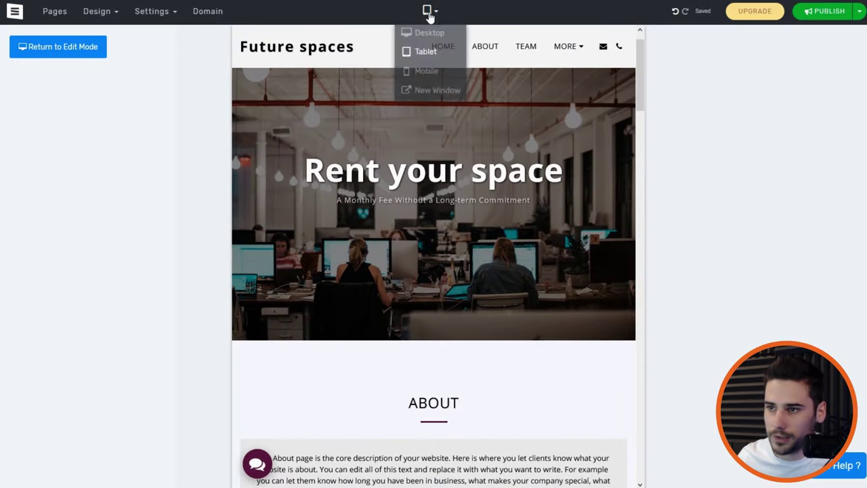
{"action": "left_click", "coordinate": [423, 73]}
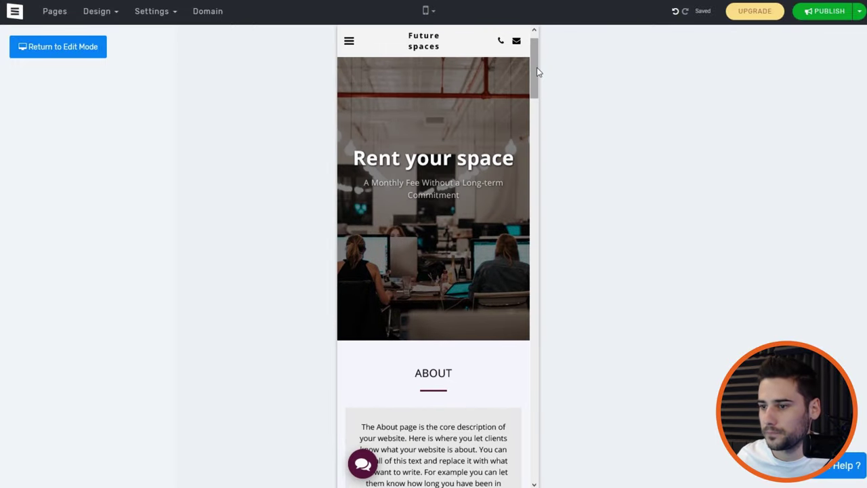
{"action": "mouse_move", "coordinate": [537, 74]}
{"action": "left_mouse_down"}
{"action": "mouse_move", "coordinate": [538, 131]}
{"action": "mouse_move", "coordinate": [542, 62]}
{"action": "left_mouse_up"}
{"action": "left_click", "coordinate": [426, 11]}
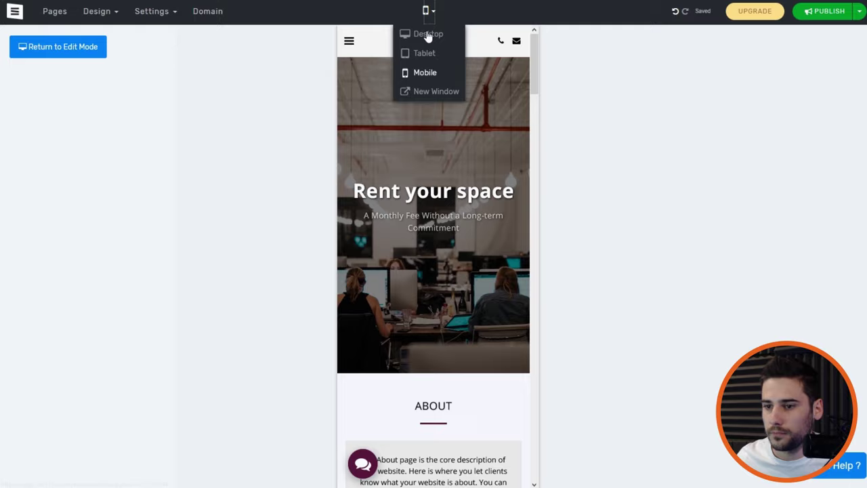
{"action": "left_click", "coordinate": [427, 31]}
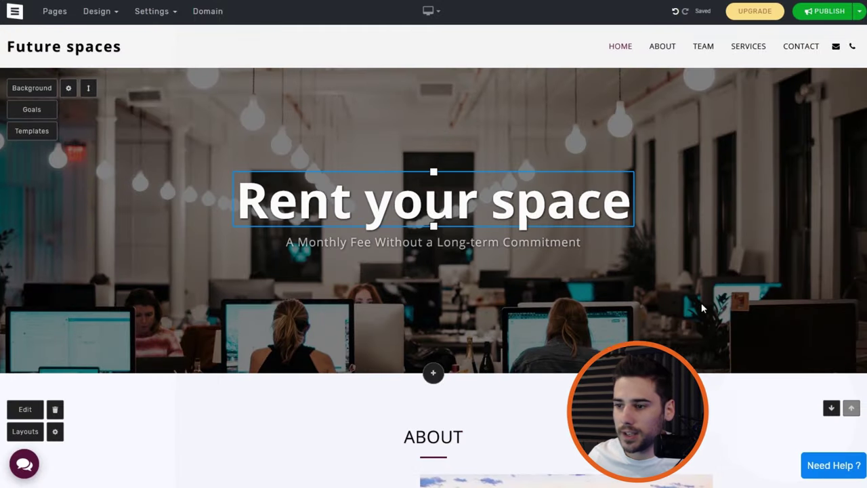
{"action": "left_click", "coordinate": [834, 466]}
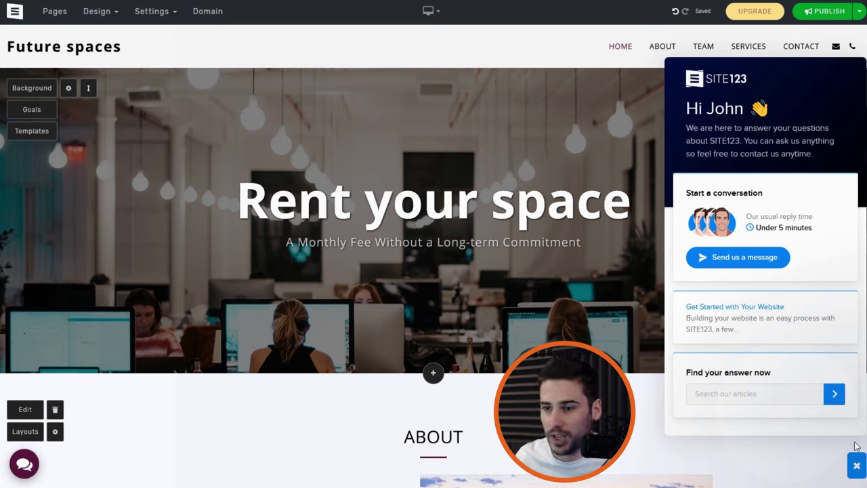
{"action": "left_click", "coordinate": [856, 466]}
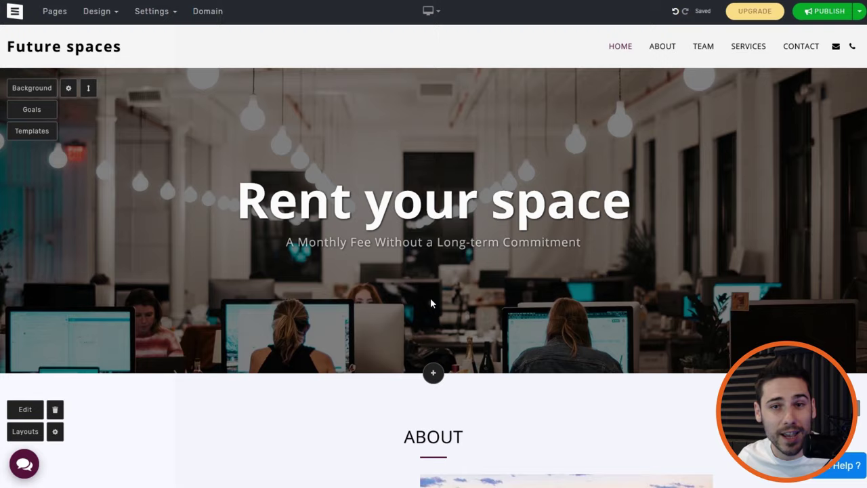